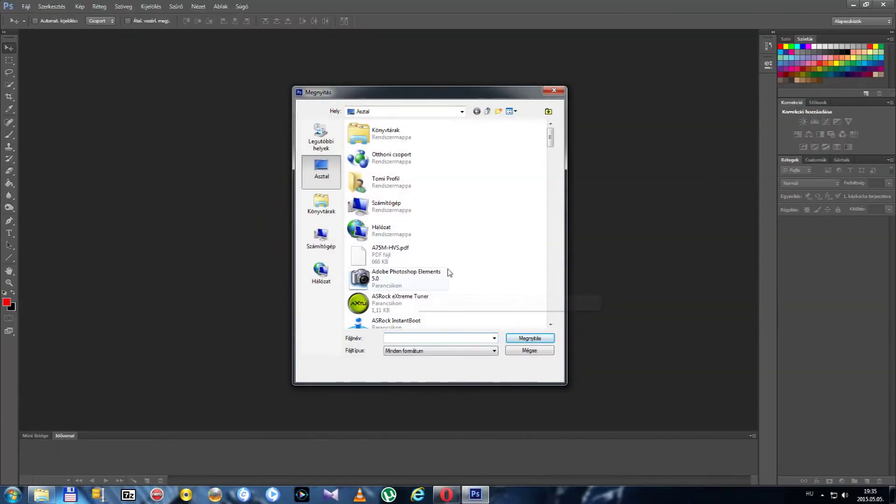
Open the portrait photo Fénykép0163.jpg
type("f")
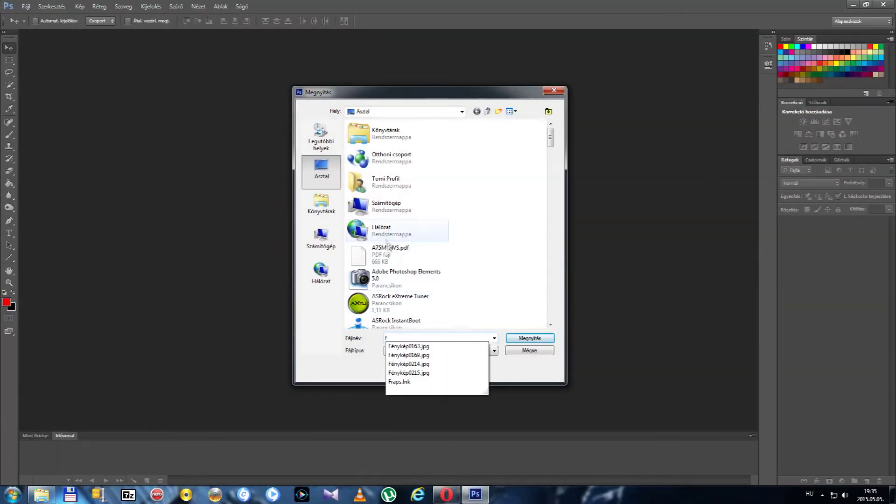
left_click(408, 346)
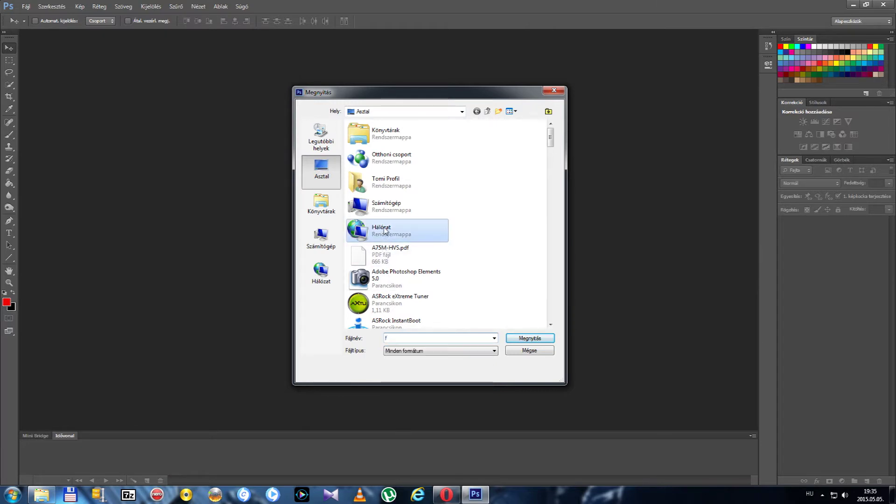
key("Return")
Open the terminator-movie-hd-wallpaper image as a second document
left_click(26, 7)
left_click(35, 22)
type("ter")
double_click(382, 134)
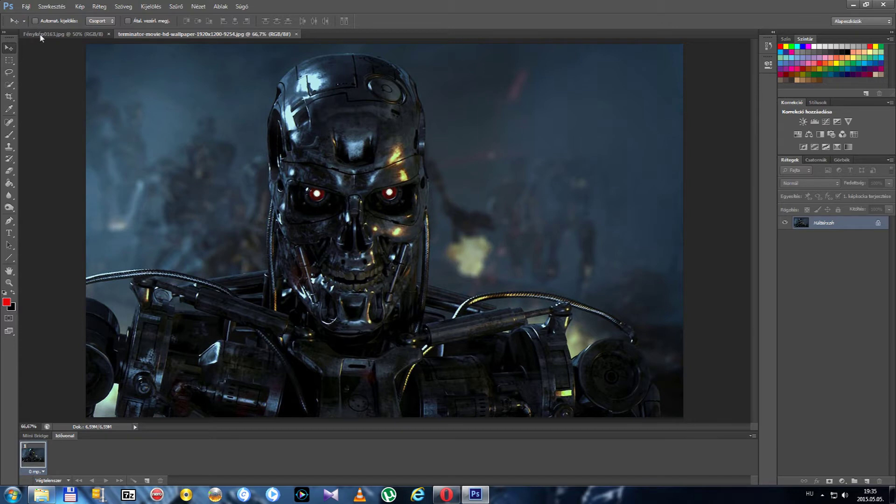
Copy the Terminator wallpaper into the portrait as a new layer and close the wallpaper
left_click(54, 34)
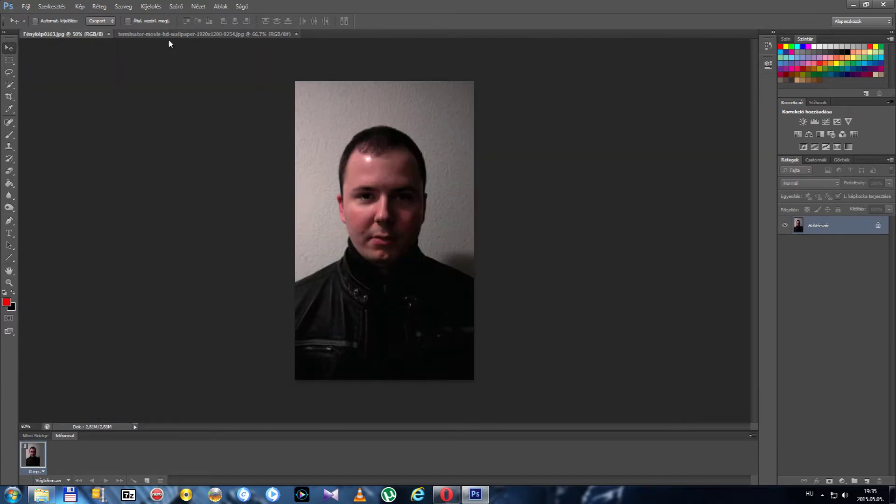
left_click_drag(168, 34, 98, 57)
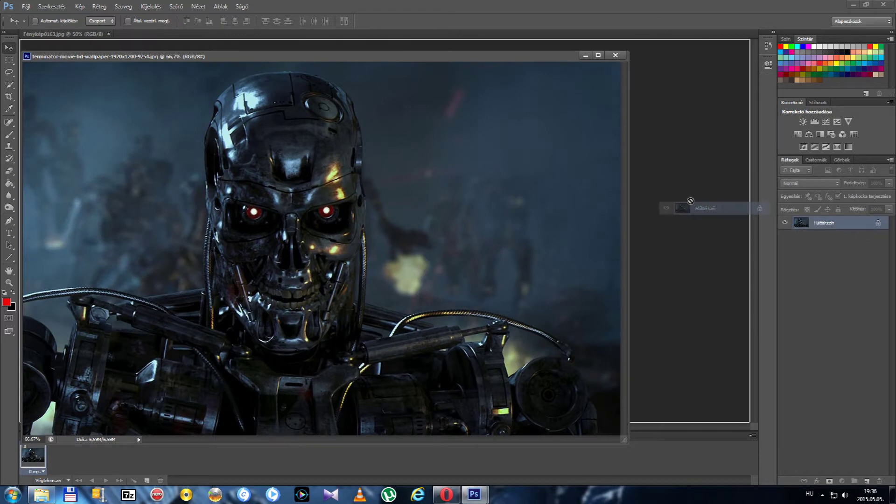
left_click_drag(795, 224, 689, 201)
left_click(615, 55)
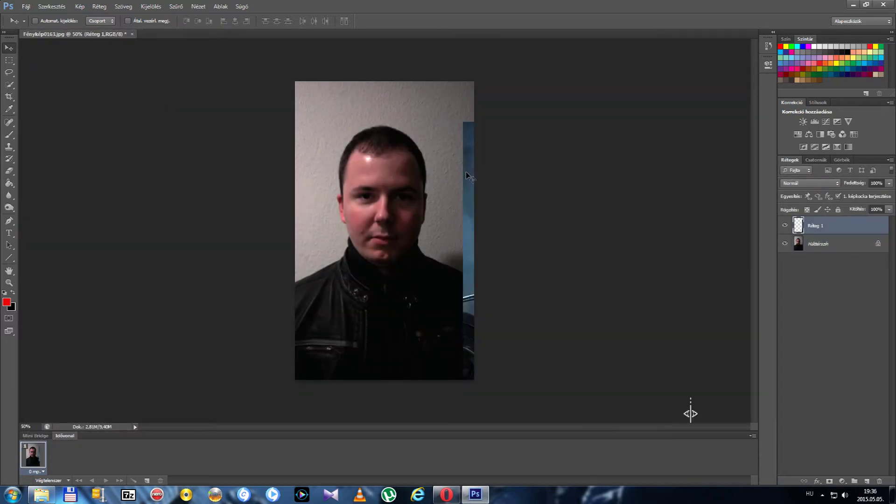
Position the Terminator layer across the whole canvas at 50% opacity
left_click_drag(470, 180, 229, 154)
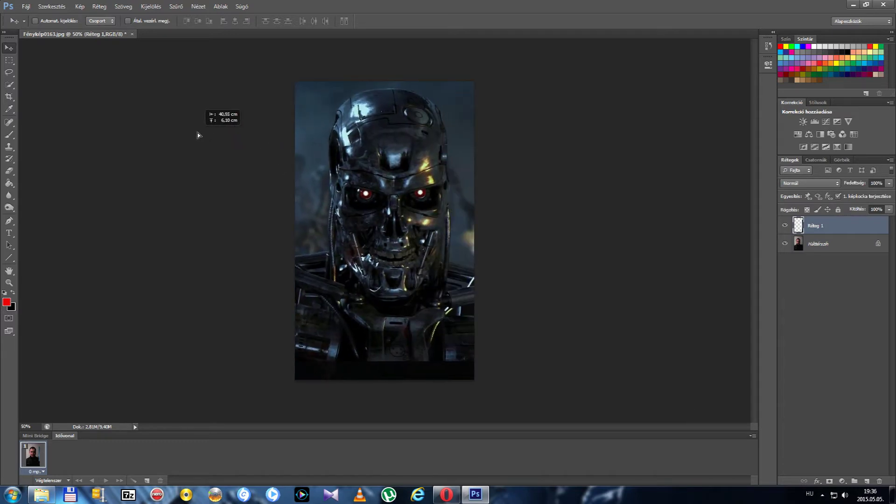
left_click(888, 186)
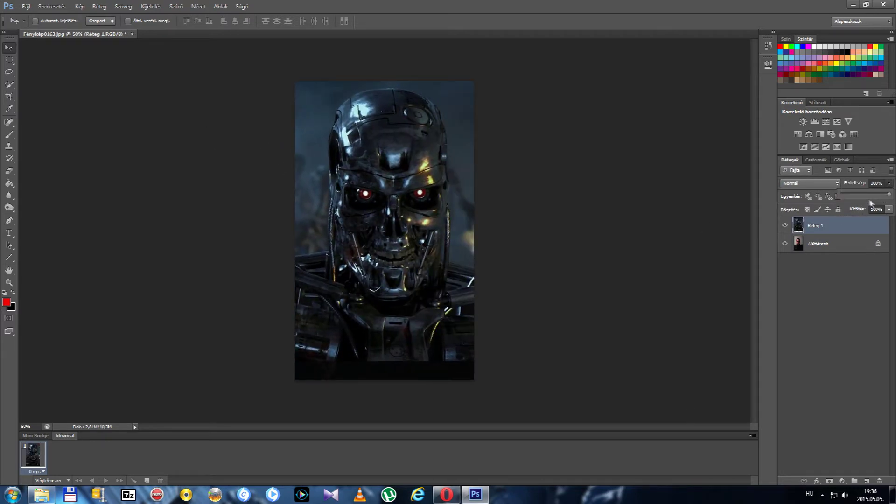
left_click(866, 194)
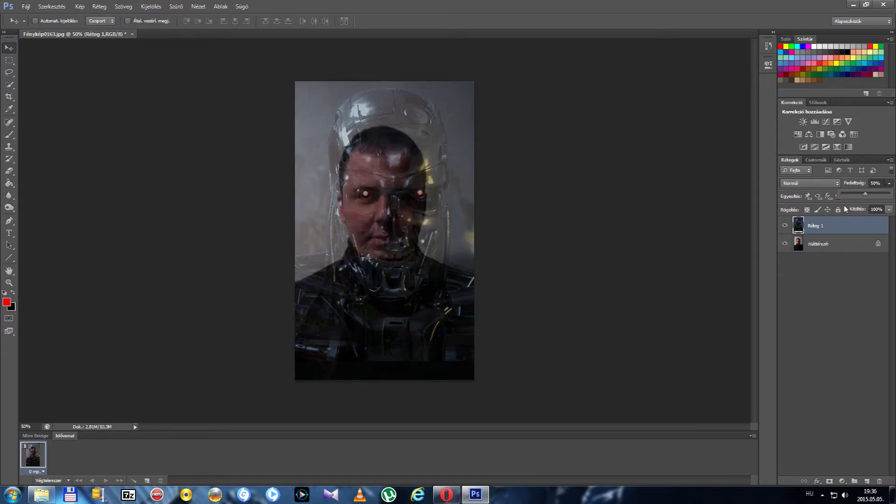
left_click(66, 8)
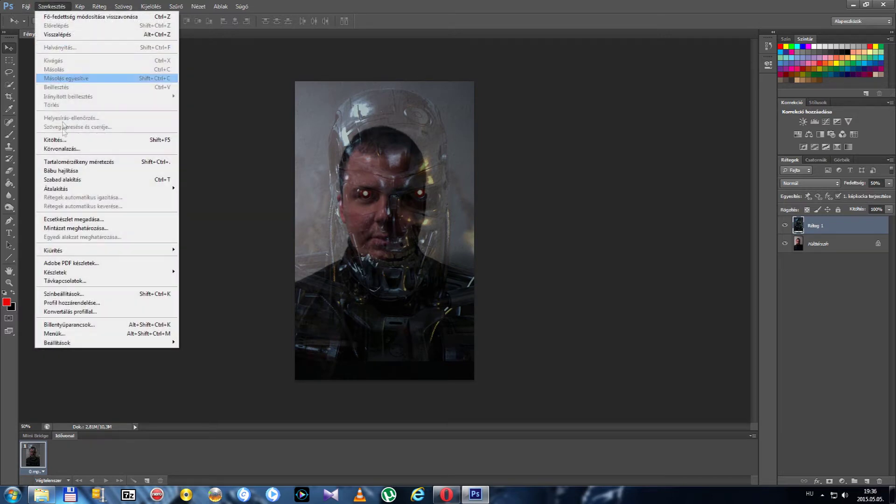
Free Transform the Terminator layer: shrink it, move it over the face, and tilt about -1.24°
left_click(70, 181)
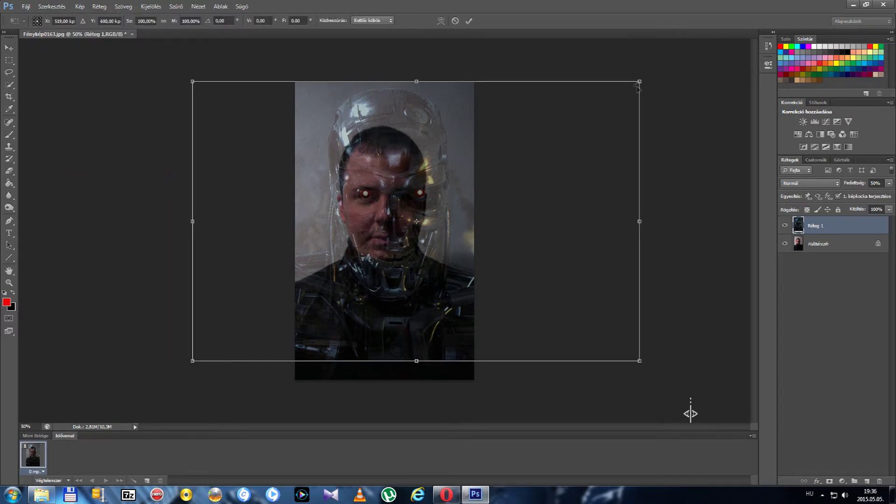
left_click_drag(640, 81, 544, 120)
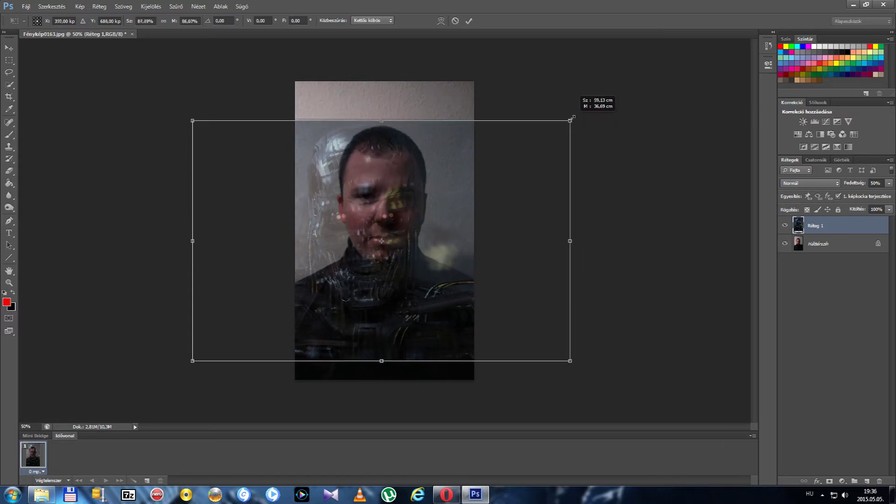
left_click_drag(544, 120, 560, 116)
left_click_drag(400, 174, 425, 173)
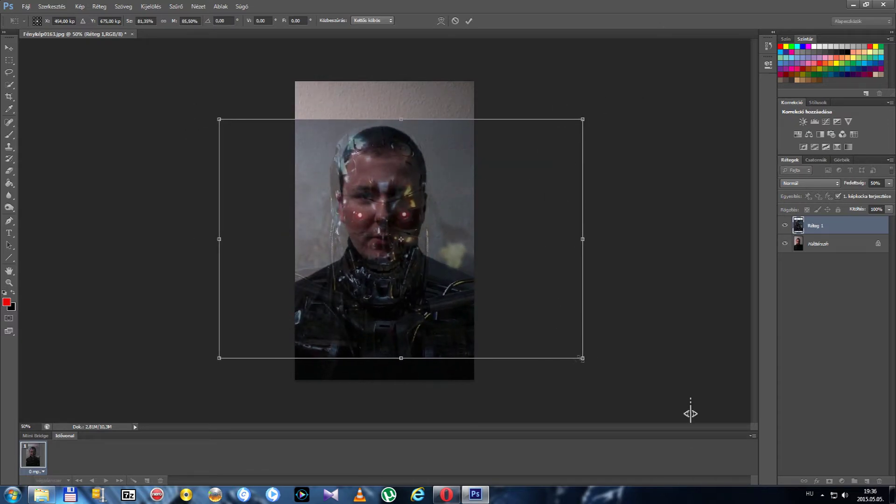
left_click_drag(581, 357, 521, 306)
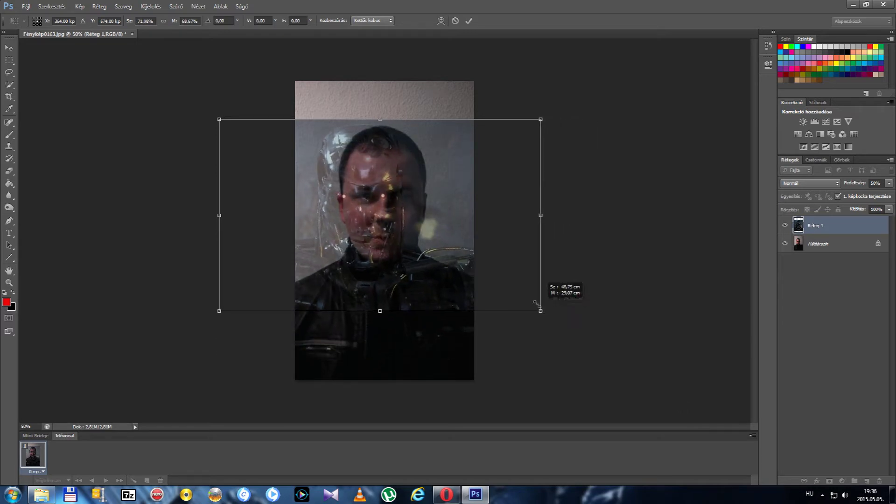
mouse_move(404, 240)
left_mouse_down()
mouse_move(432, 244)
mouse_move(452, 228)
left_mouse_up()
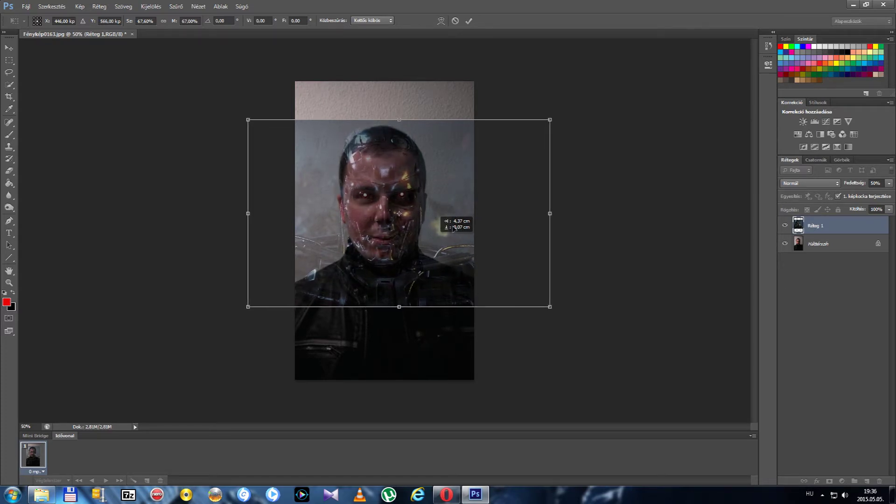
left_click_drag(554, 111, 551, 106)
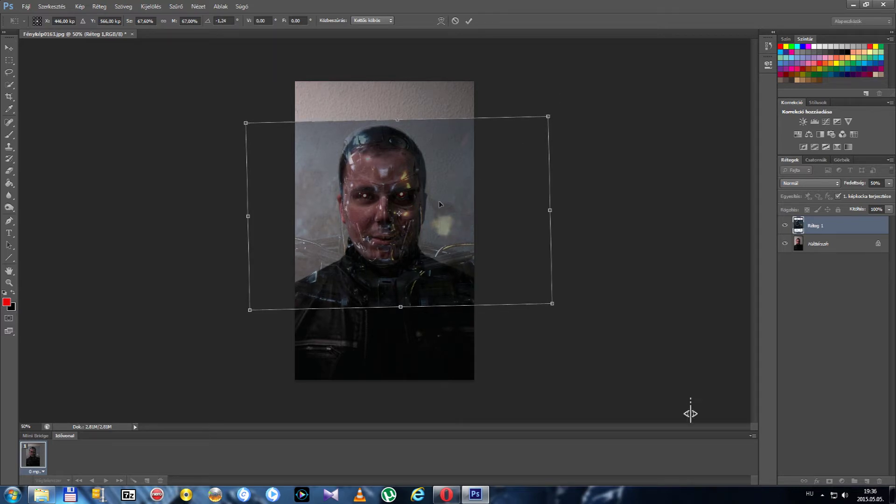
left_click_drag(548, 209, 553, 204)
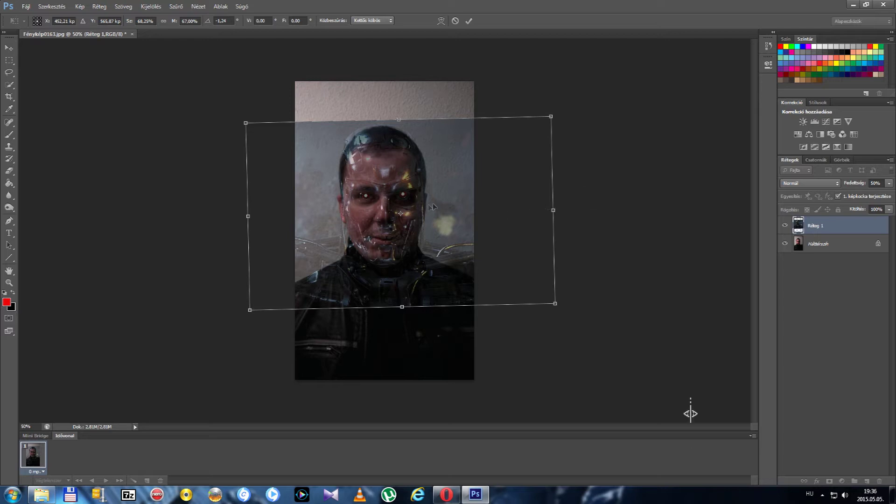
left_click(889, 184)
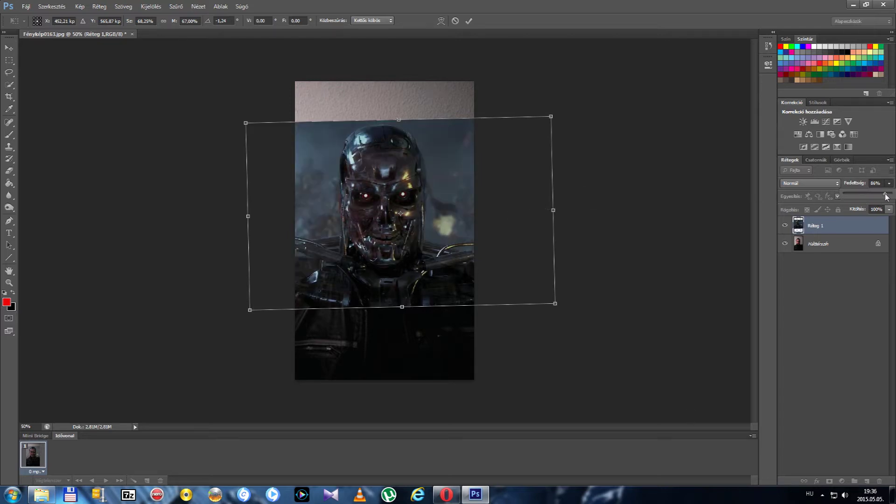
Set the Terminator layer's opacity to 57%
left_click_drag(866, 195, 851, 195)
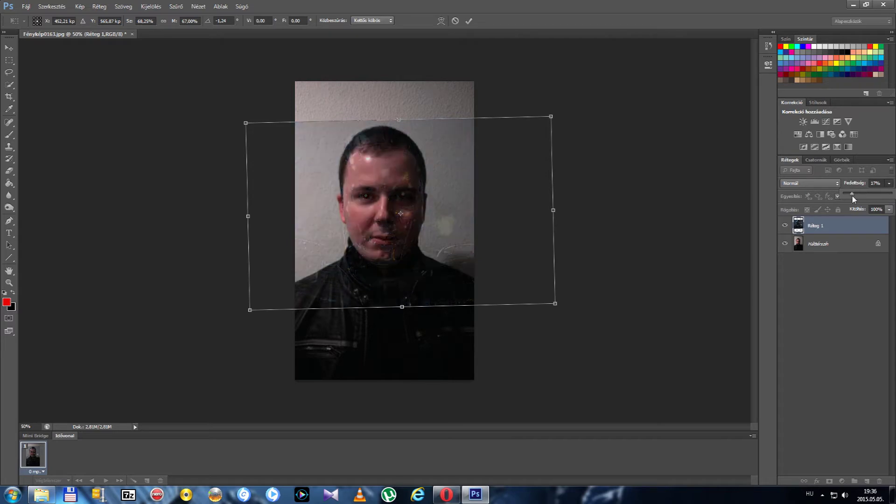
left_click_drag(868, 193, 873, 192)
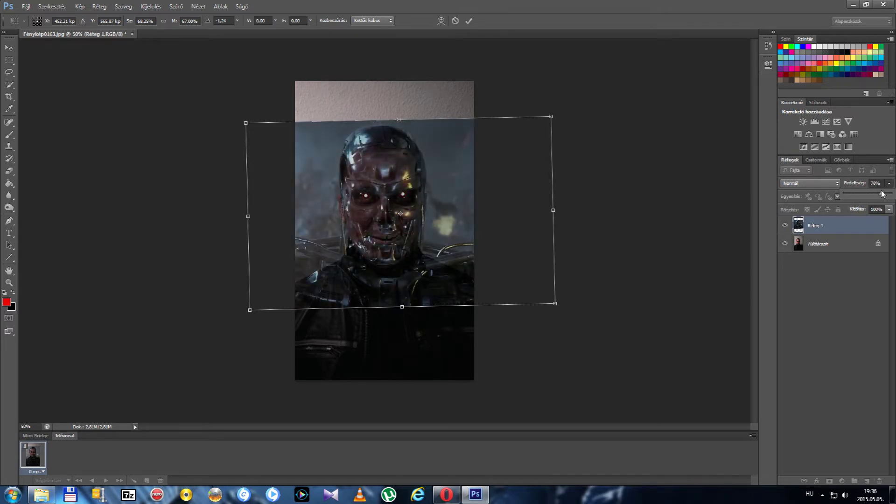
left_click_drag(872, 195, 871, 195)
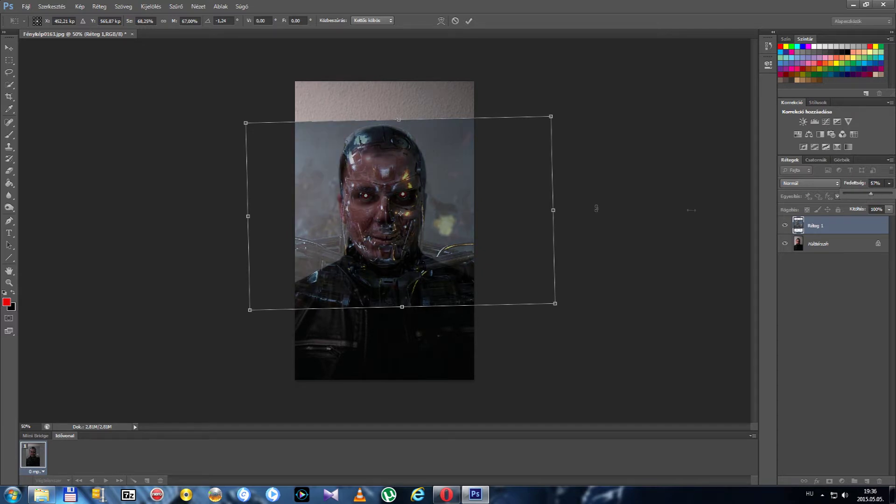
left_click(249, 216)
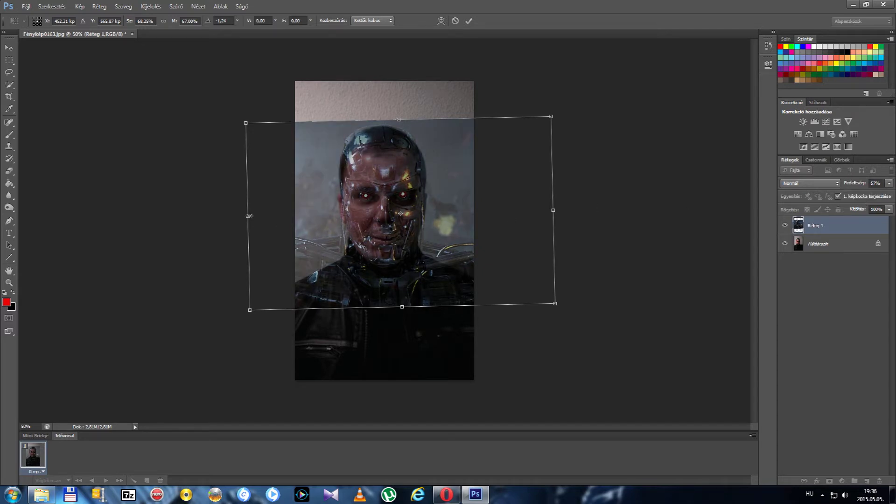
Widen the layer slightly, commit the transform, and add a layer mask
left_click_drag(248, 216, 249, 216)
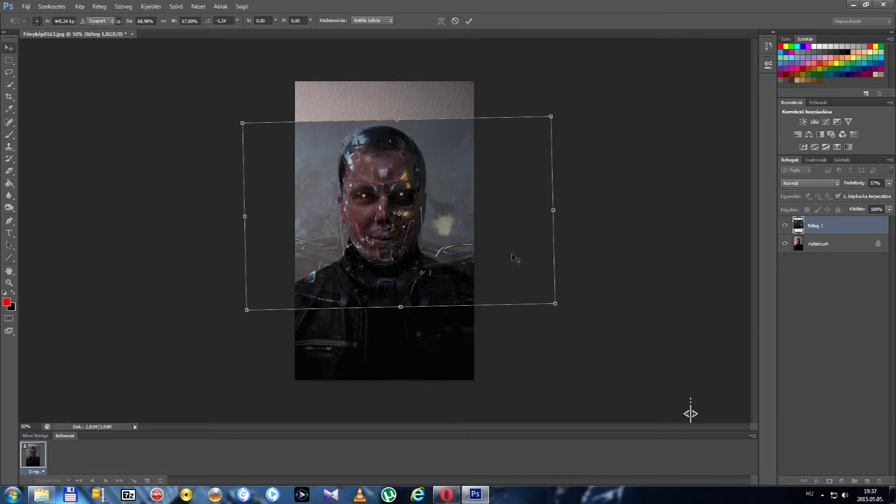
key("Return")
key("5")
left_click(830, 481)
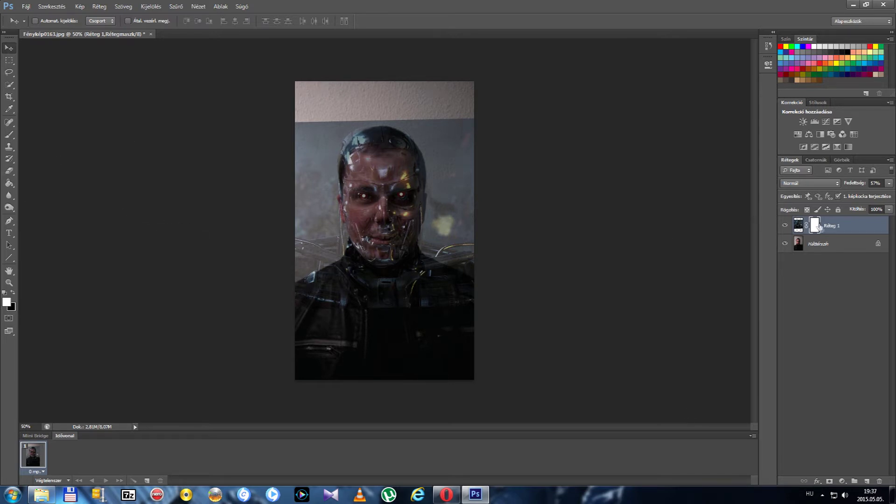
Fill the Terminator layer mask with black using the Paint Bucket
left_click(798, 226)
left_click(814, 226)
left_click(14, 293)
left_click(9, 183)
left_click(359, 276)
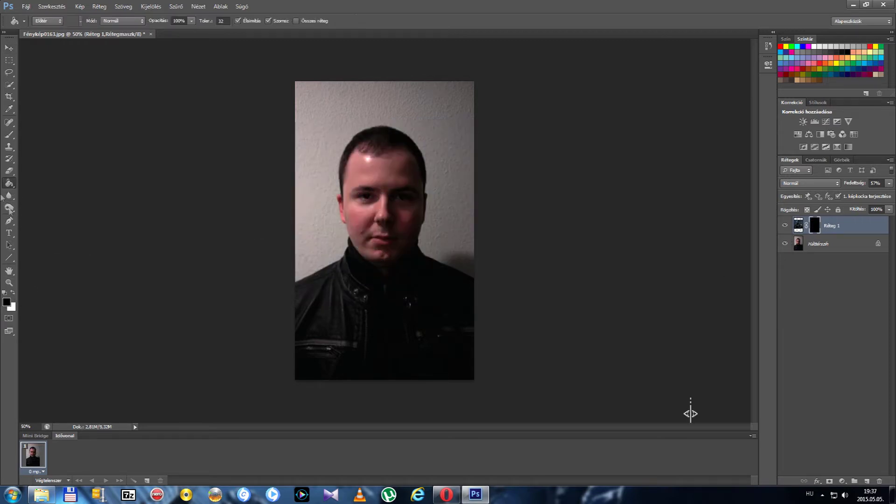
Switch to white with the Brush tool at 80% opacity
left_click(12, 293)
left_click(10, 135)
left_click(889, 183)
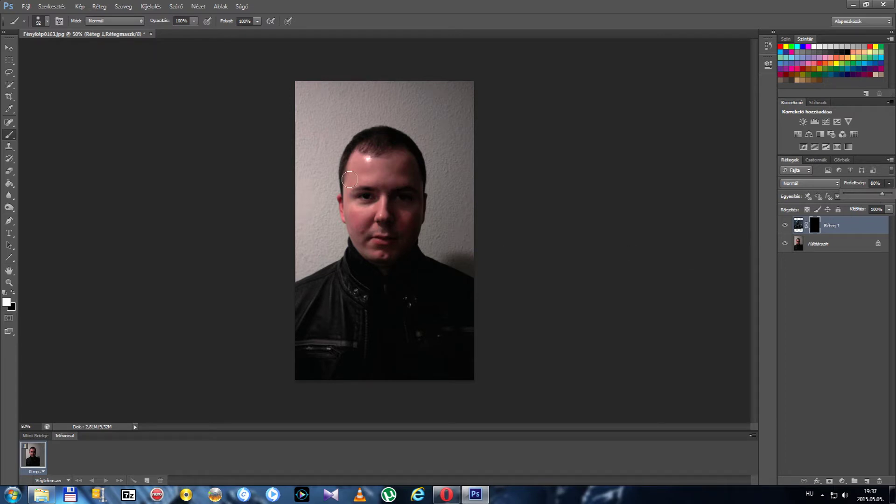
left_click(47, 21)
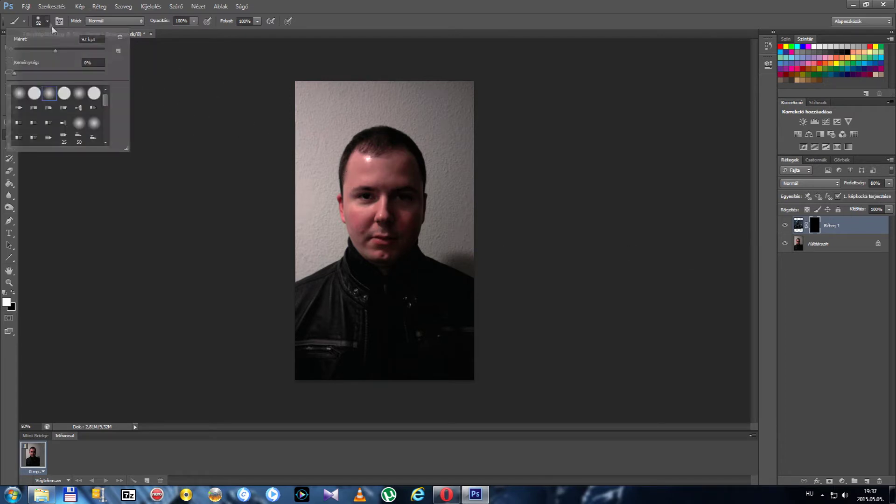
Set the brush size to 85 and paint the robot back over the right half of the face
left_click_drag(56, 51, 52, 51)
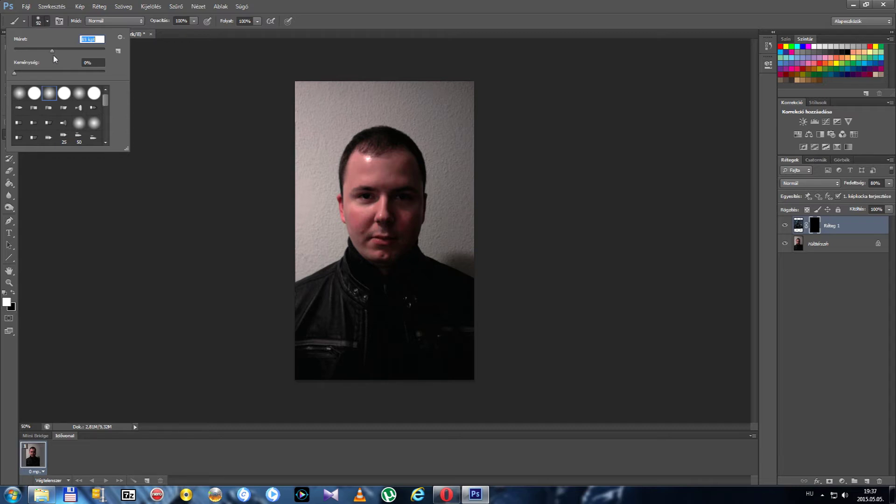
left_click(392, 218)
mouse_move(392, 219)
left_mouse_down()
mouse_move(404, 194)
mouse_move(390, 187)
mouse_move(406, 196)
mouse_move(409, 186)
mouse_move(401, 237)
mouse_move(413, 207)
mouse_move(404, 155)
mouse_move(404, 227)
mouse_move(393, 170)
mouse_move(404, 214)
mouse_move(384, 256)
mouse_move(409, 240)
mouse_move(414, 212)
mouse_move(423, 211)
mouse_move(413, 170)
mouse_move(404, 242)
mouse_move(399, 154)
mouse_move(415, 243)
mouse_move(402, 206)
mouse_move(400, 215)
left_mouse_up()
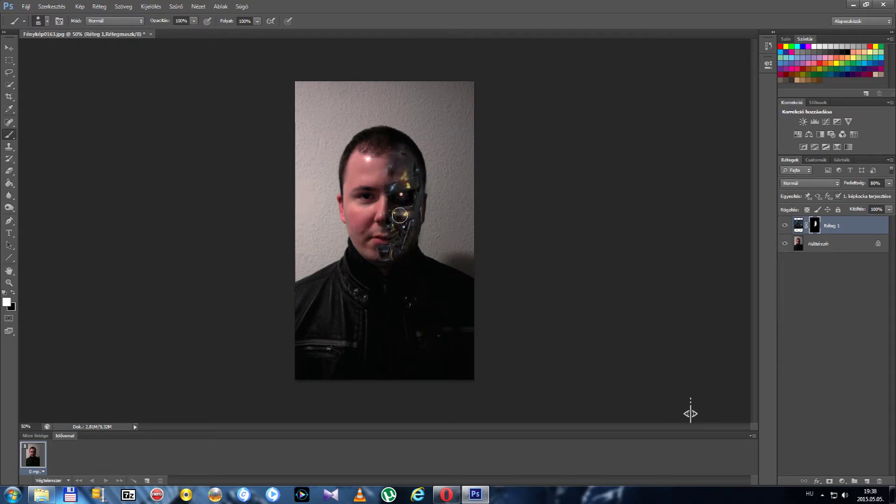
left_click(9, 47)
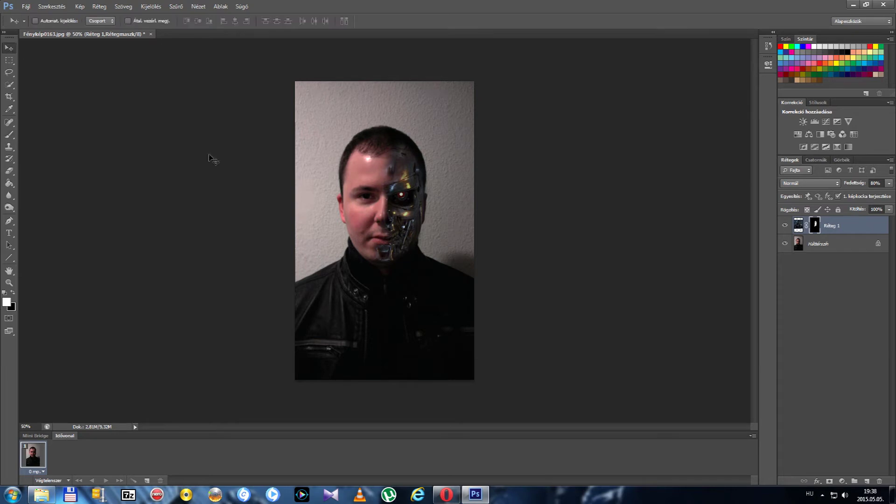
Nudge the endoskeleton image on the face and widen it slightly with Free Transform
left_click(798, 226)
left_click_drag(402, 205, 408, 207)
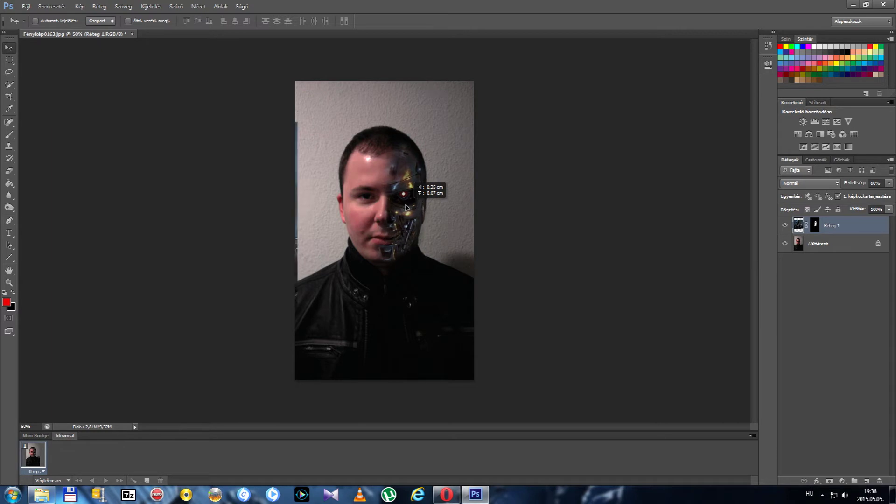
left_click(52, 6)
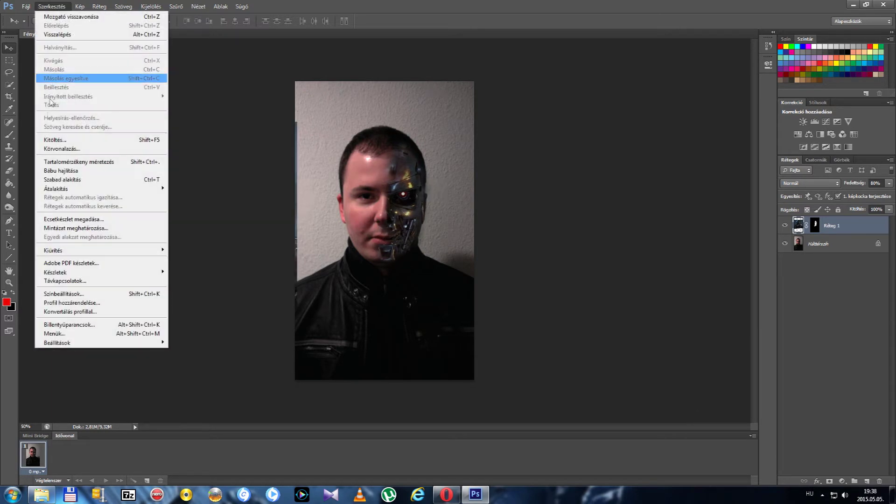
left_click(65, 180)
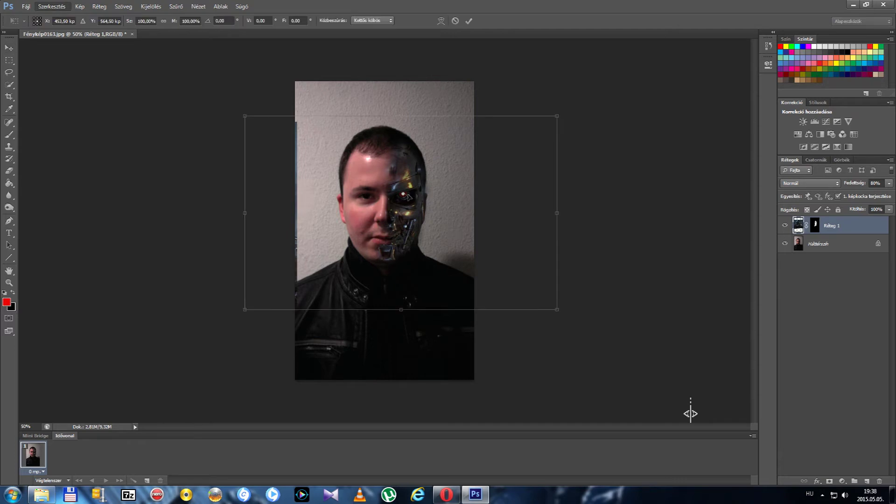
left_click_drag(562, 114, 564, 113)
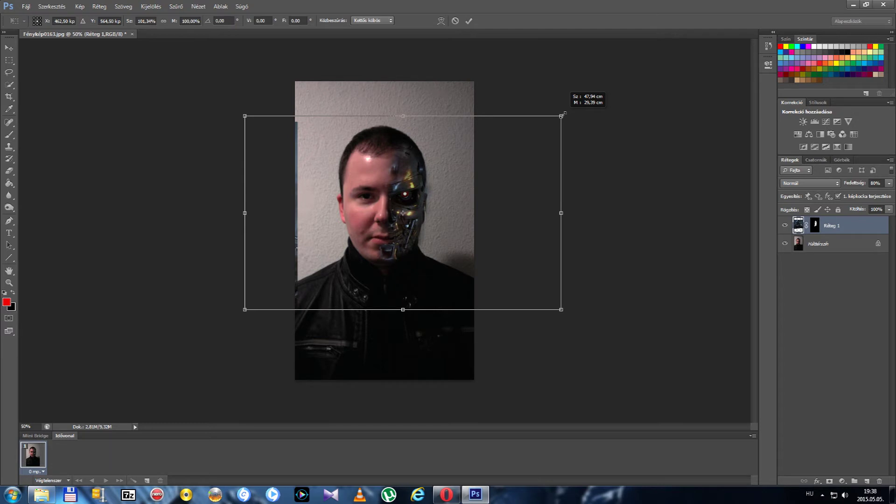
left_click_drag(564, 114, 564, 114)
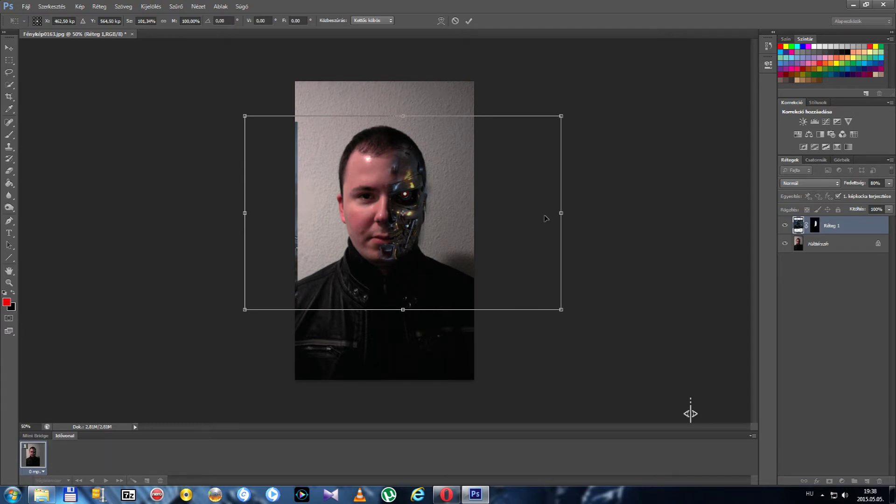
left_click_drag(244, 213, 241, 213)
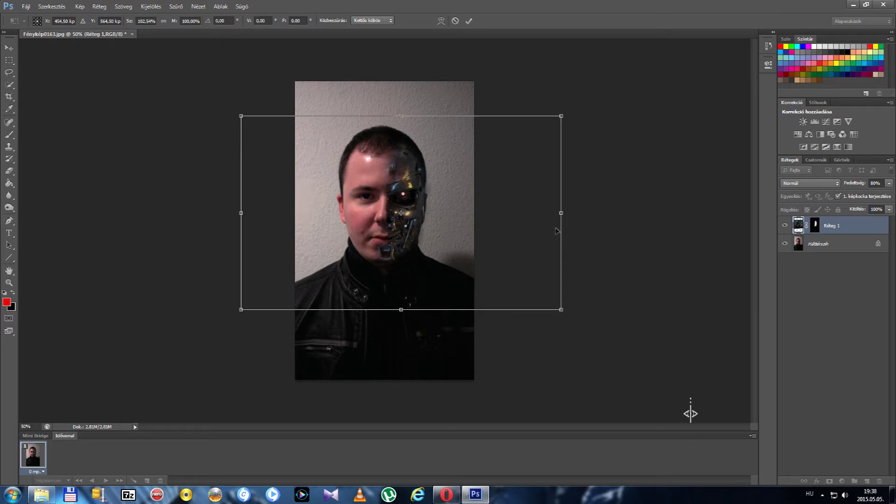
left_click_drag(562, 212, 564, 212)
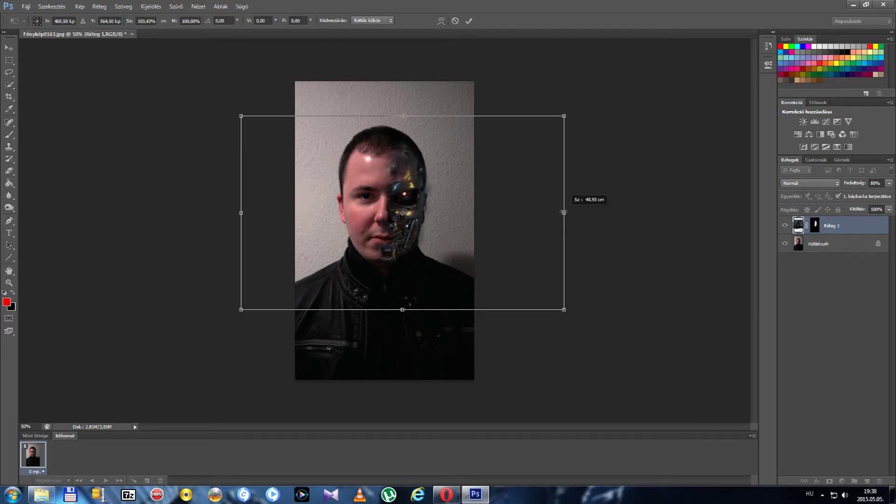
left_click_drag(564, 213, 563, 214)
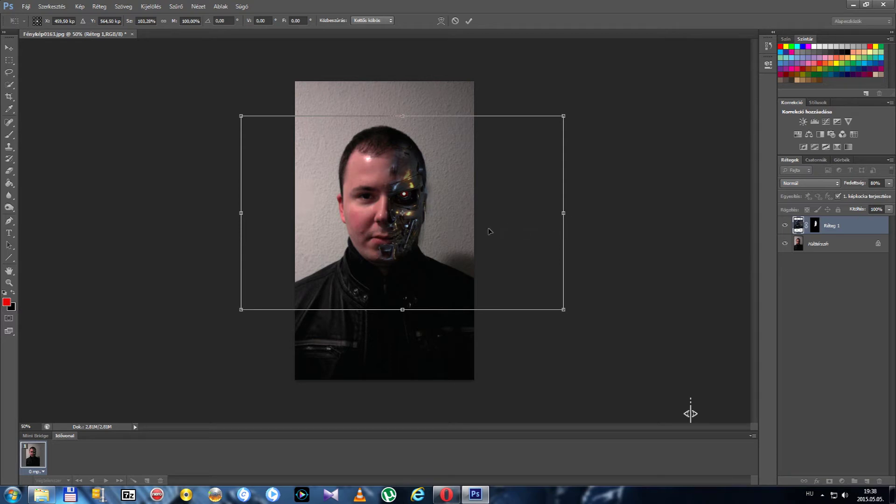
key("Return")
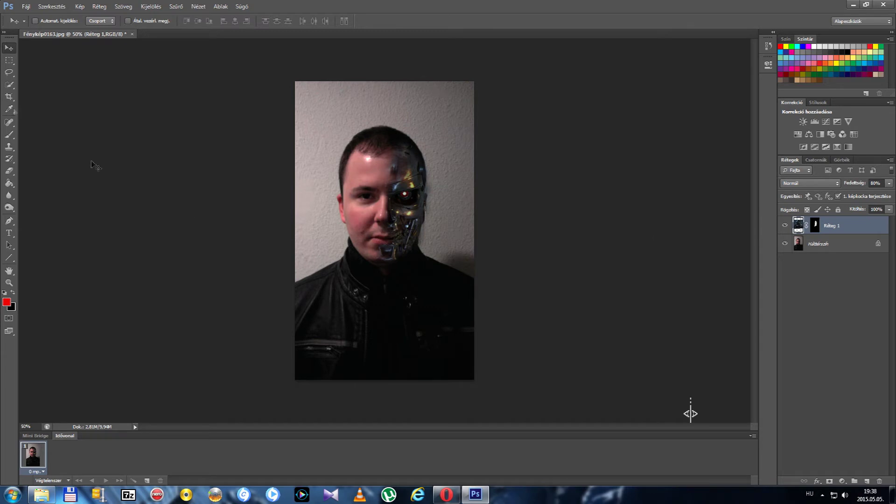
Burn the forehead seam on the Háttérszín photo layer beside the metal
left_click(9, 208)
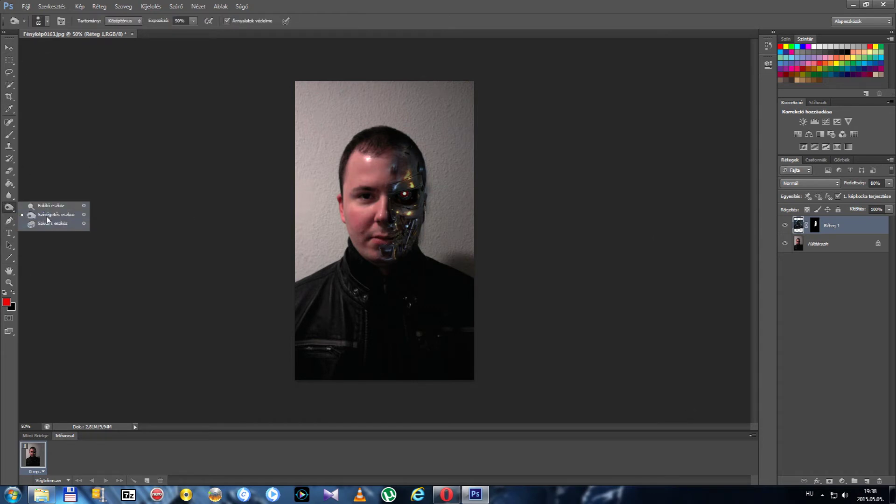
left_click(47, 216)
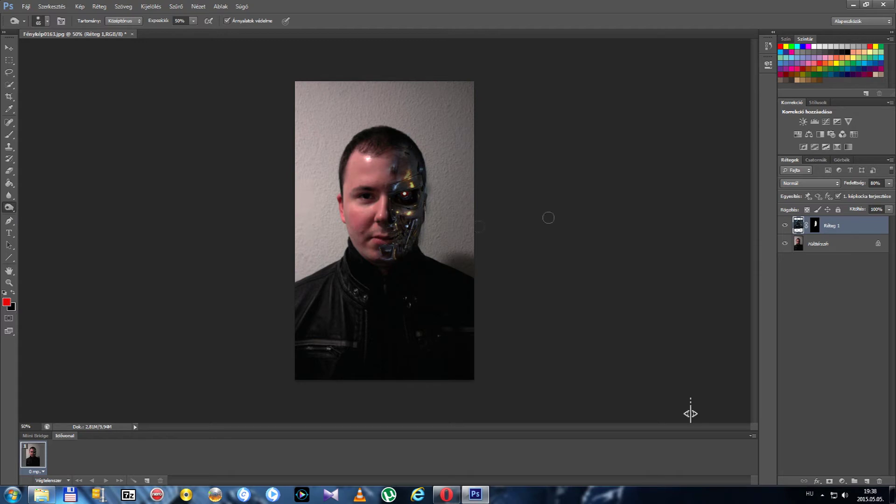
left_click(798, 245)
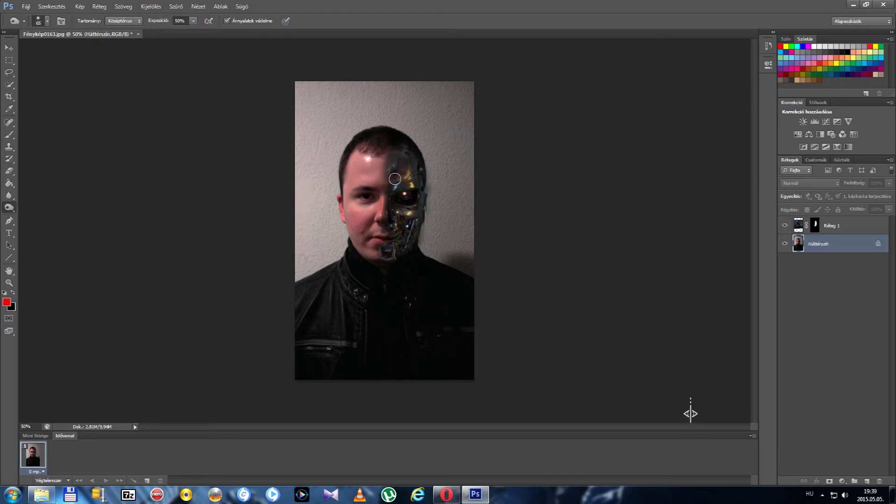
left_click_drag(388, 185, 388, 187)
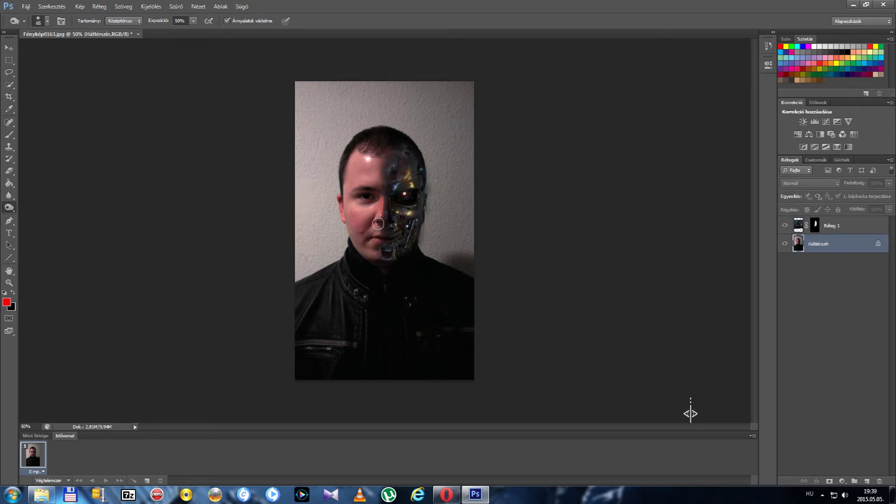
Spot-heal the skin along the seam from forehead down to the chin
left_click(9, 123)
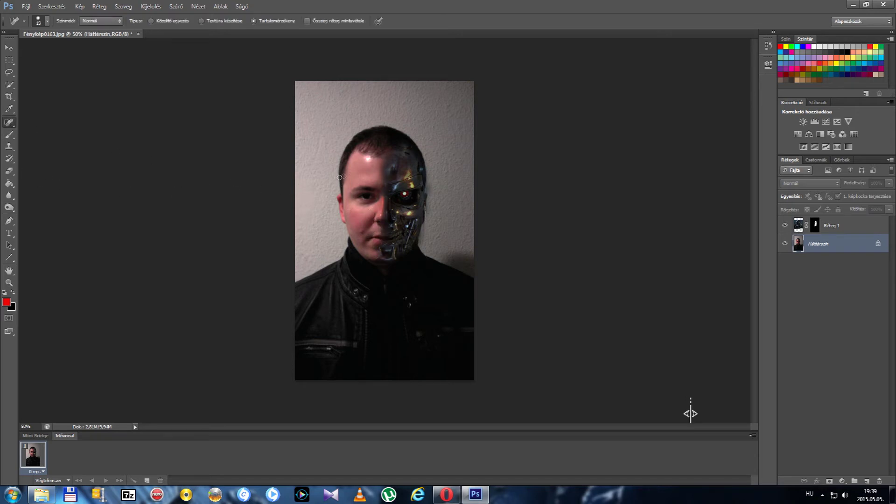
left_click_drag(383, 158, 377, 164)
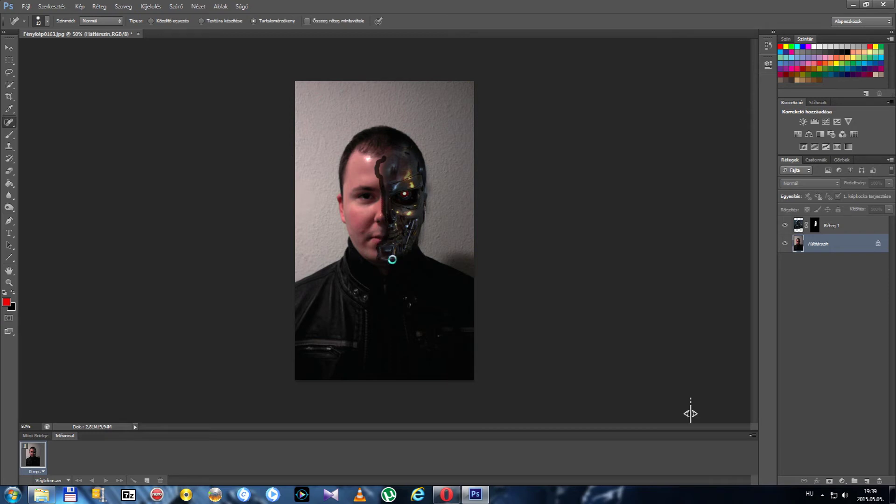
left_click_drag(386, 243, 387, 243)
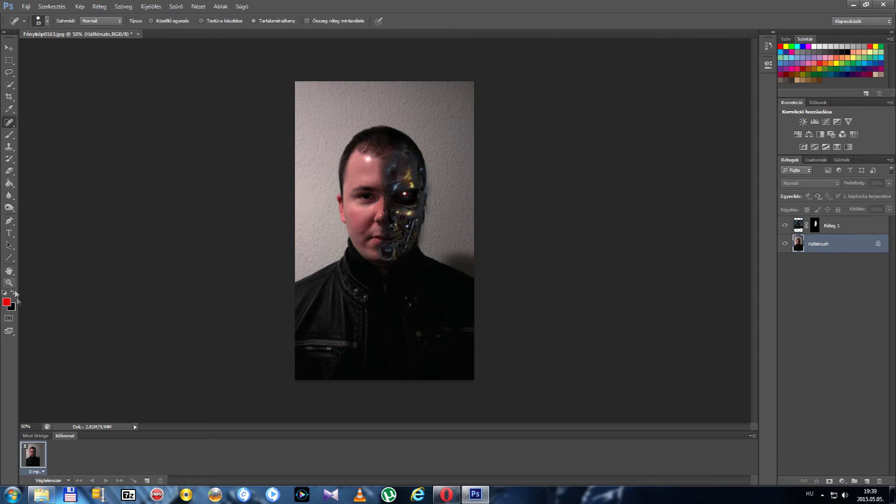
left_click(18, 211)
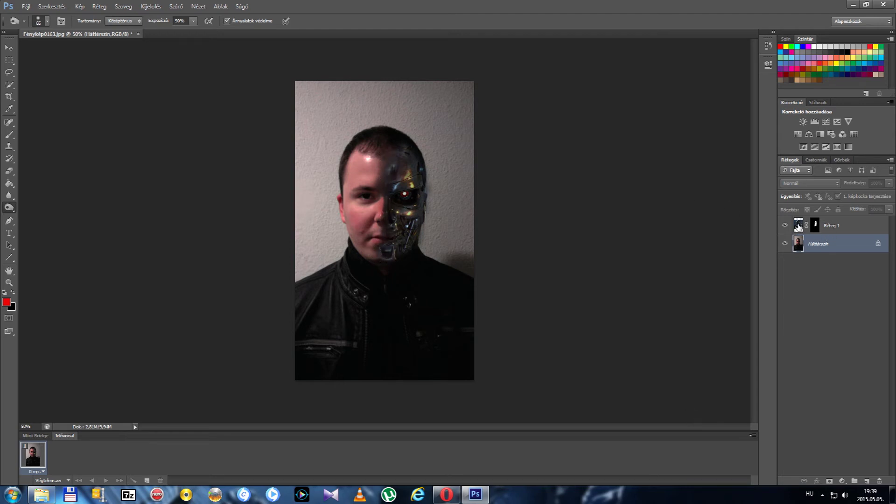
Dodge the metal eye and endoskeleton half on Réteg 1 to look more golden
left_click(799, 226)
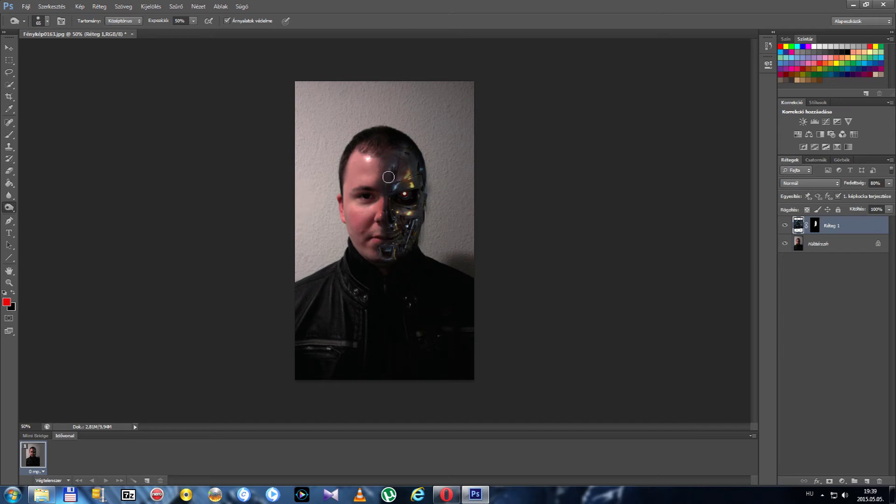
left_click_drag(417, 188, 398, 189)
mouse_move(398, 189)
left_mouse_down()
mouse_move(417, 181)
mouse_move(419, 218)
mouse_move(420, 180)
mouse_move(389, 252)
left_mouse_up()
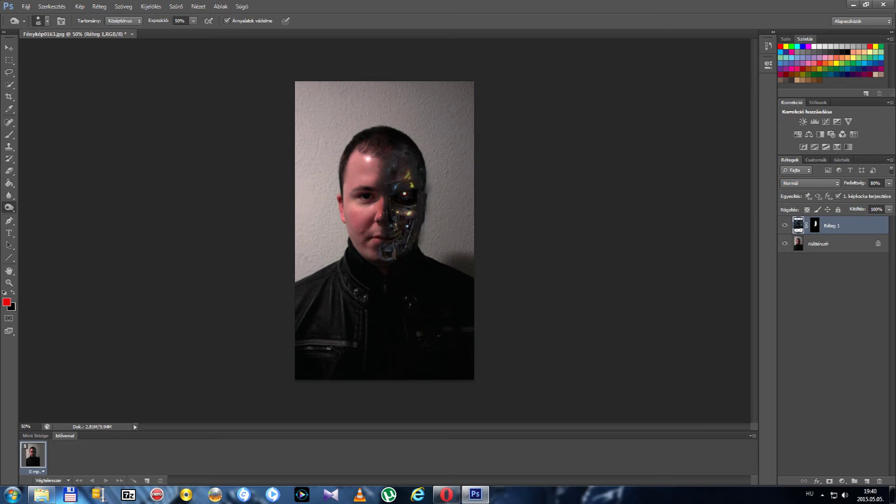
left_click_drag(390, 252, 541, 198)
left_click(798, 242)
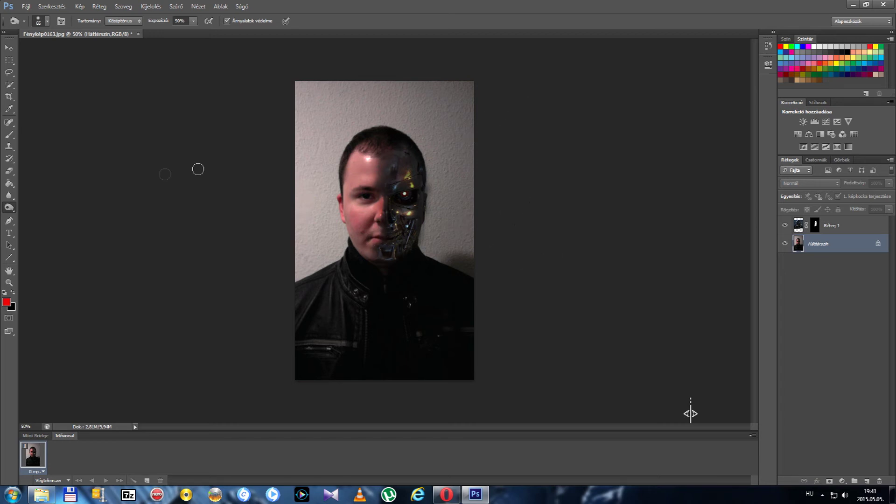
Brush white onto Réteg 1's layer mask so the metal jaw extends down across the chin
left_click(10, 136)
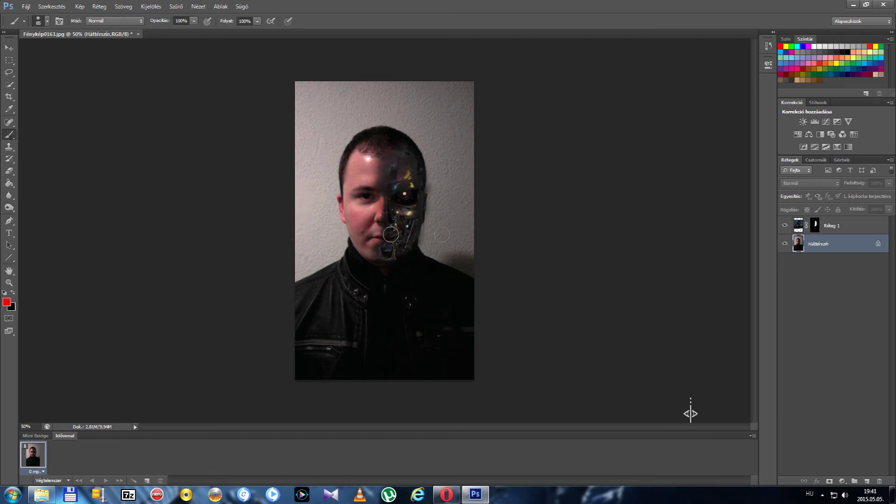
left_click(815, 228)
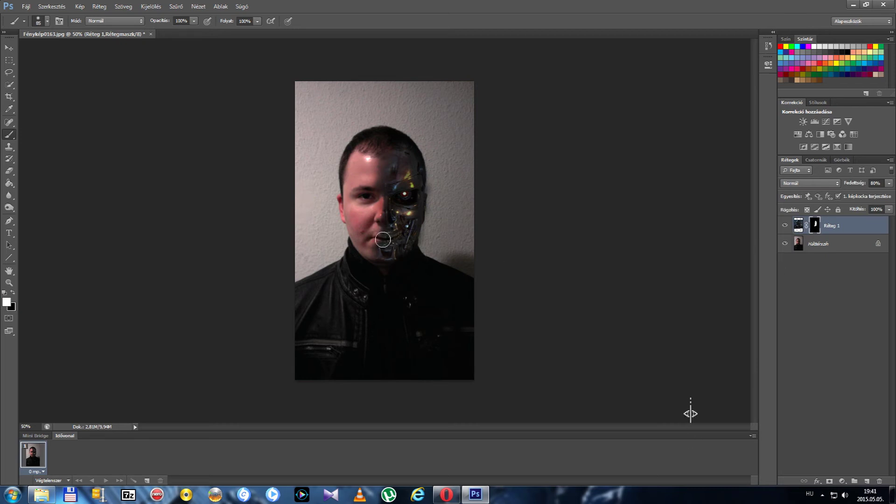
mouse_move(378, 237)
left_mouse_down()
mouse_move(368, 251)
mouse_move(382, 255)
mouse_move(357, 229)
mouse_move(366, 251)
left_mouse_up()
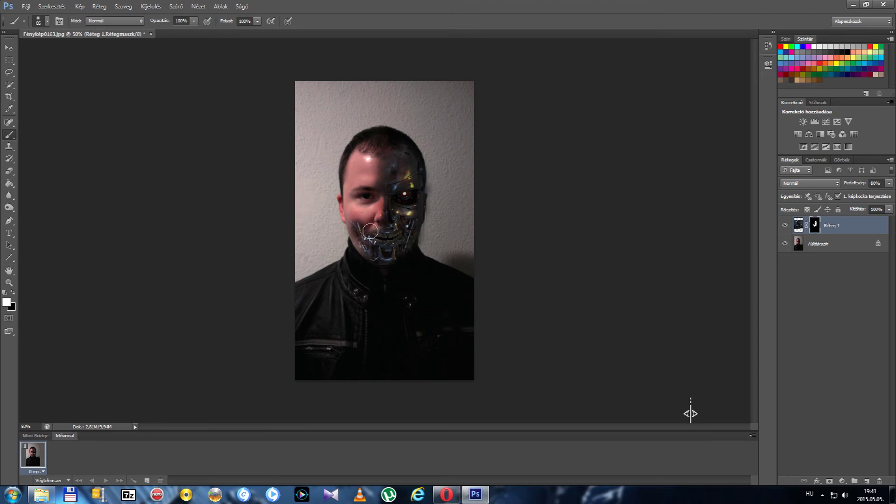
mouse_move(372, 234)
left_mouse_down()
mouse_move(399, 235)
mouse_move(359, 259)
left_mouse_up()
left_click(10, 159)
left_click(9, 122)
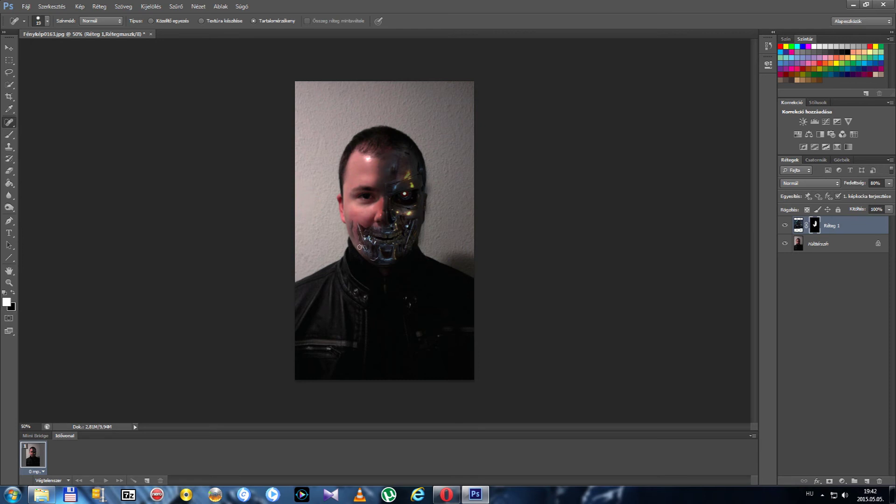
Smooth the metal jaw's left edge into the cheek with two Spot Healing Brush strokes
left_click_drag(360, 227, 377, 243)
left_click_drag(357, 219, 363, 239)
left_click(9, 208)
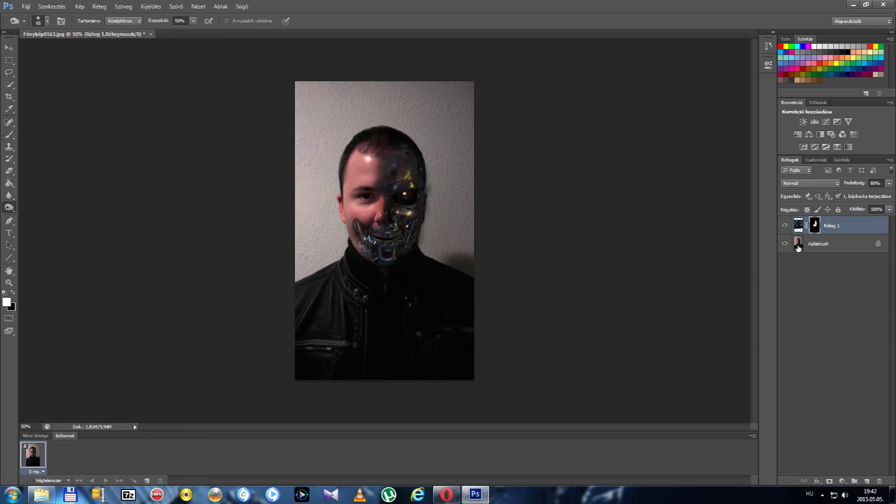
Dodge the Háttérszín layer's left cheek and chin along the metal jaw's edge
left_click(798, 244)
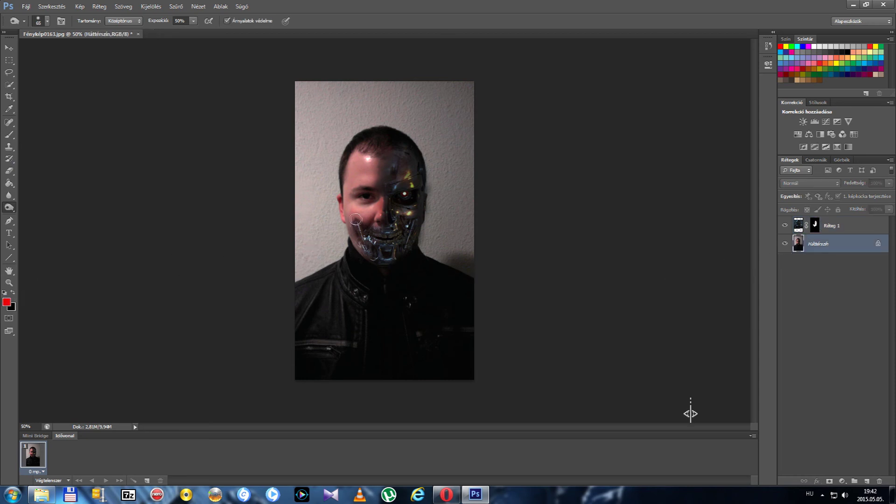
mouse_move(356, 218)
left_mouse_down()
mouse_move(357, 243)
mouse_move(373, 257)
mouse_move(361, 254)
left_mouse_up()
left_click_drag(360, 250, 375, 265)
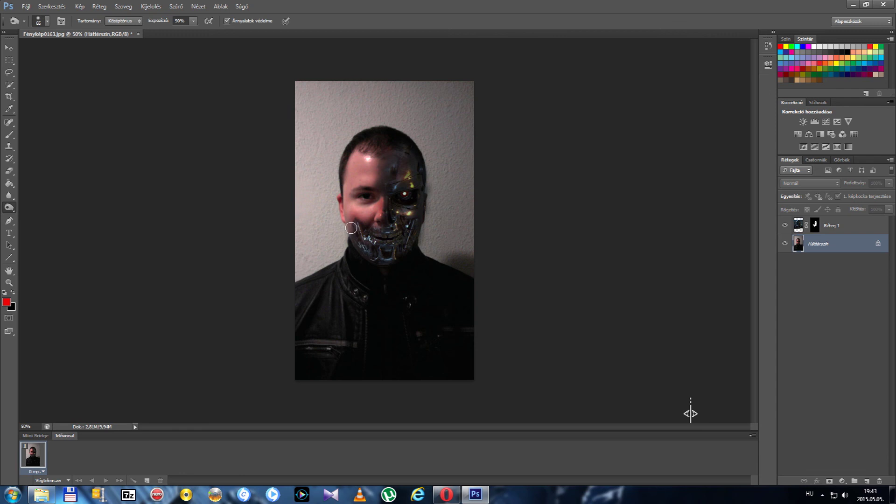